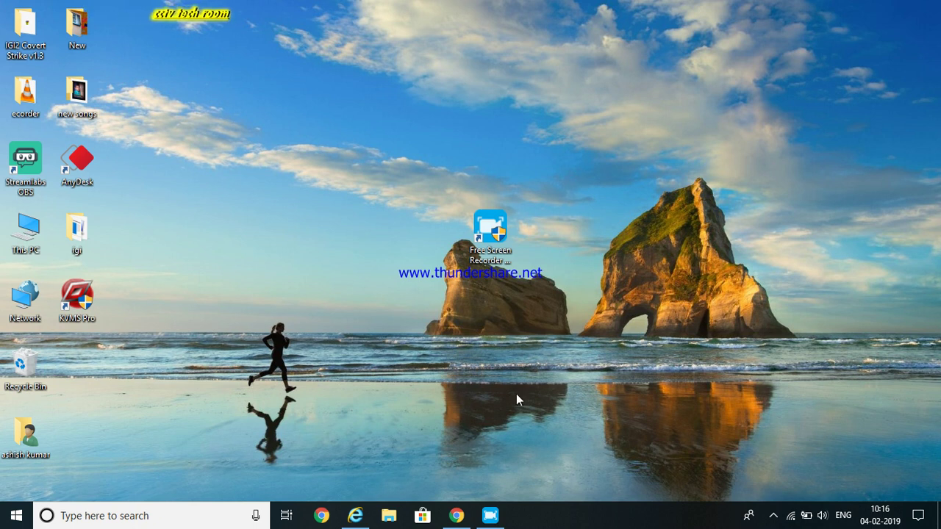
Switch to the ReadyNAS admin page in Chrome and start a new share named curring
click(455, 516)
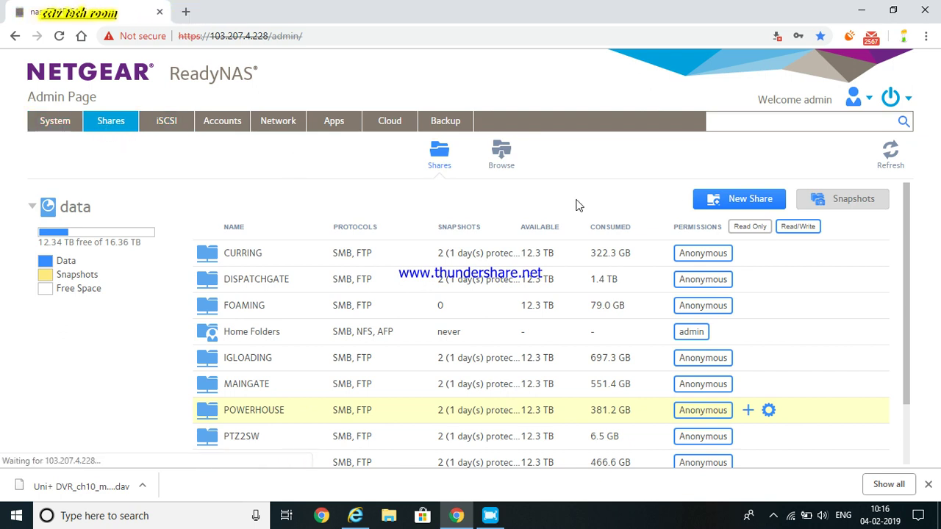
click(721, 200)
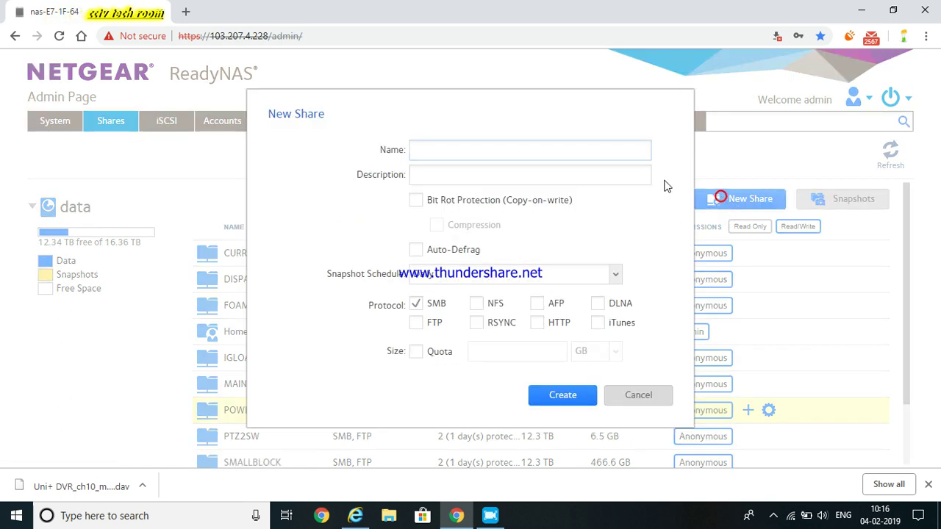
click(567, 154)
text(as)
key(BackSpace)
text(dm)
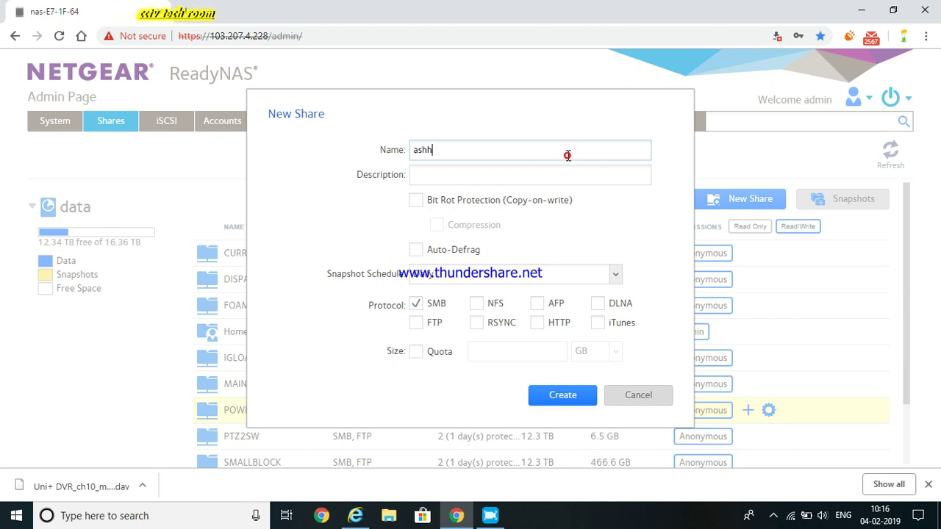
double_click(568, 155)
key(BackSpace)
text(curri)
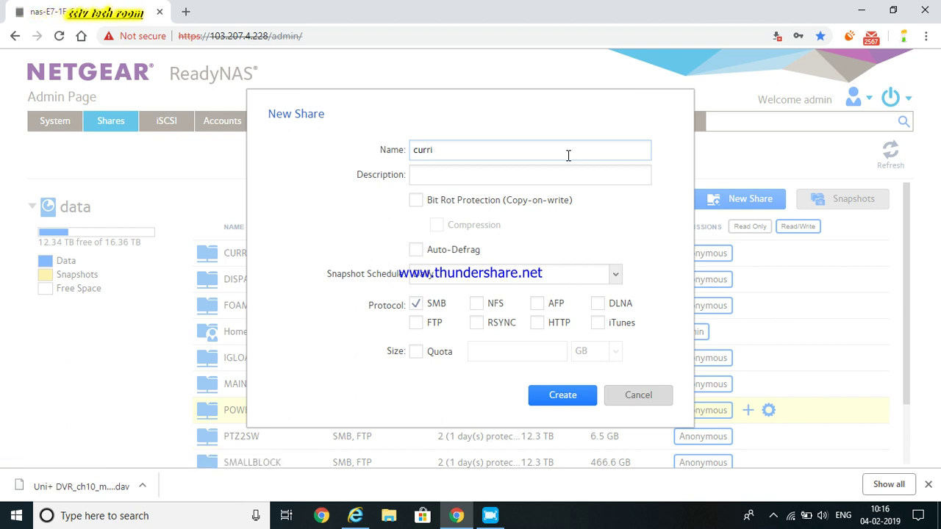
text(ng)
key(Tab)
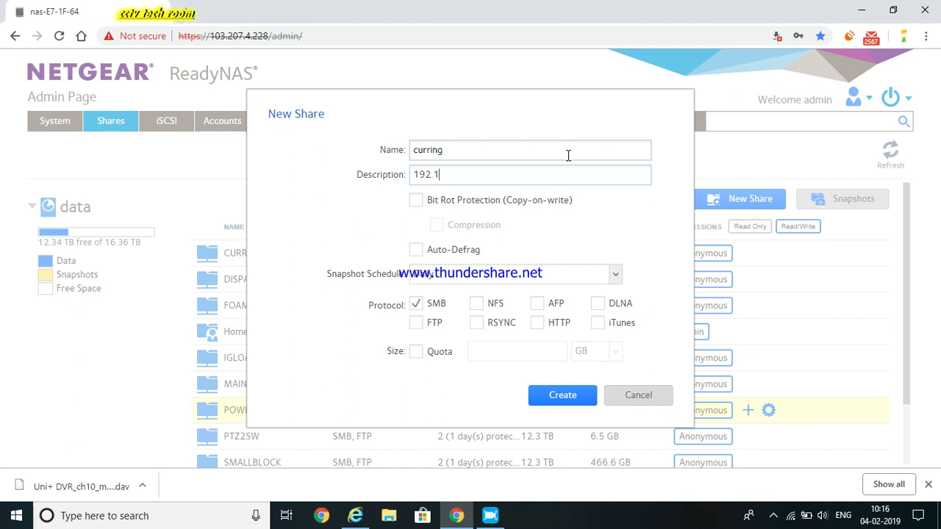
text(192.168.1)
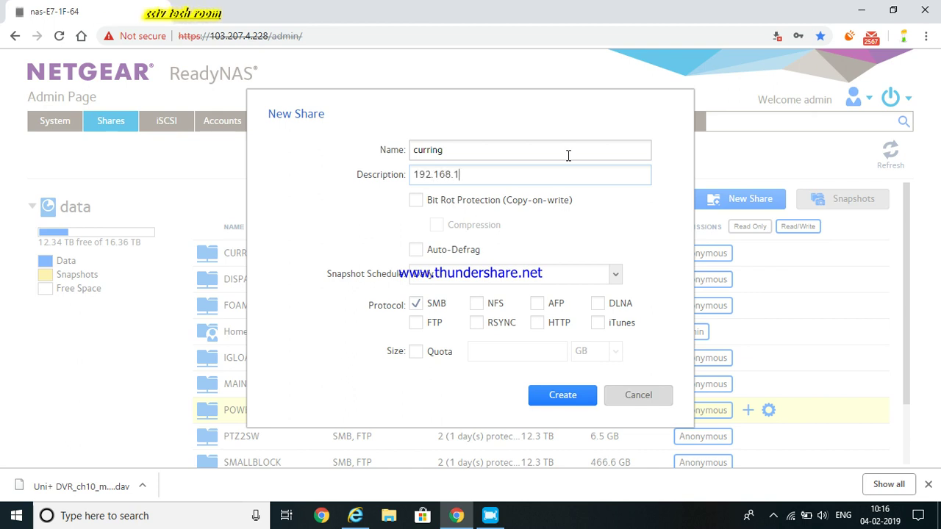
text(..240)
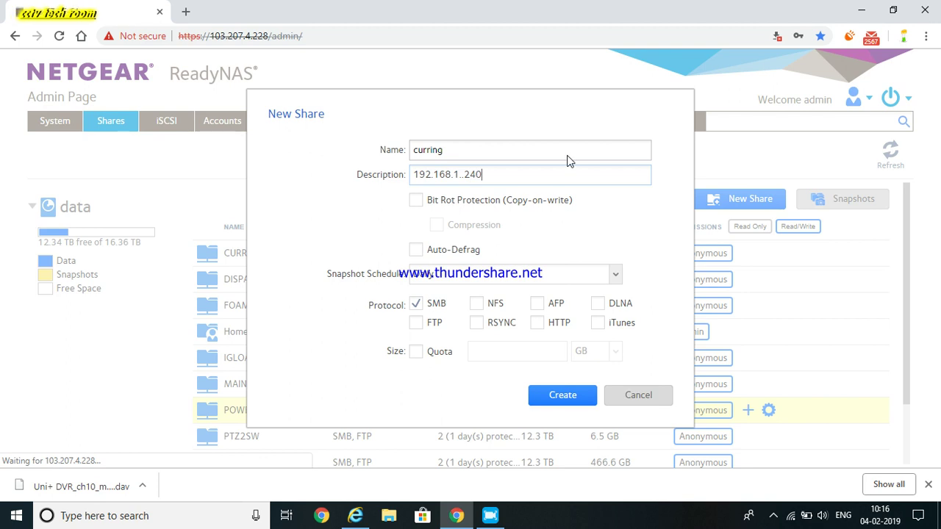
key(BackSpace)
key(BackSpace)
key(BackSpace)
key(BackSpace)
key(BackSpace)
key(BackSpace)
key(BackSpace)
key(BackSpace)
key(BackSpace)
key(BackSpace)
key(BackSpace)
key(BackSpace)
key(BackSpace)
key(BackSpace)
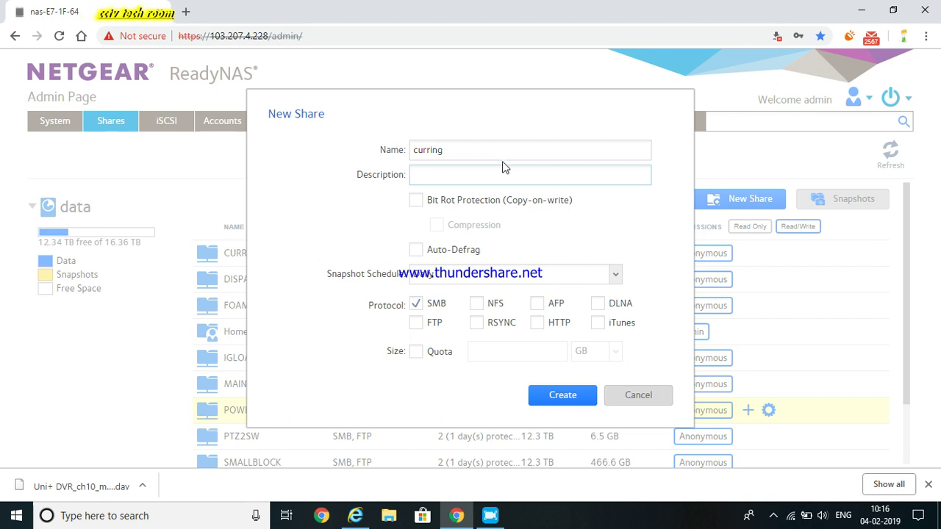
click(468, 154)
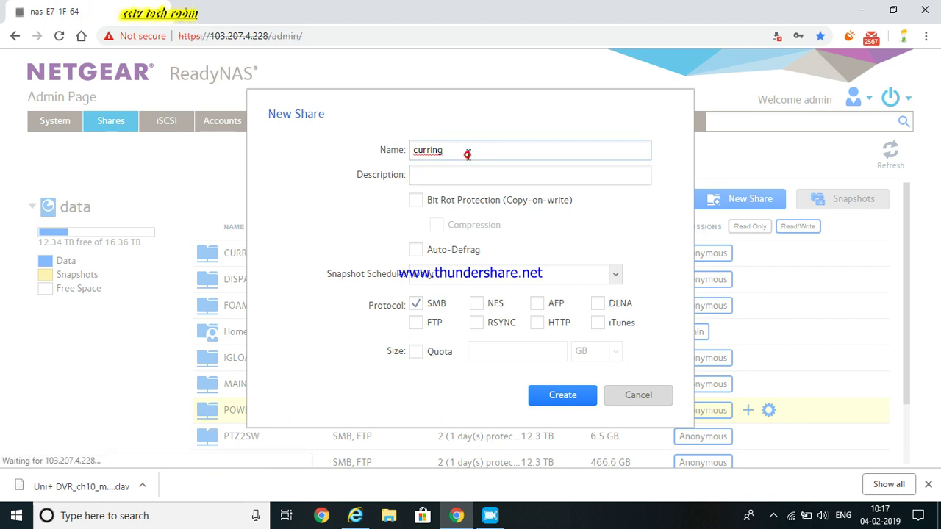
double_click(468, 154)
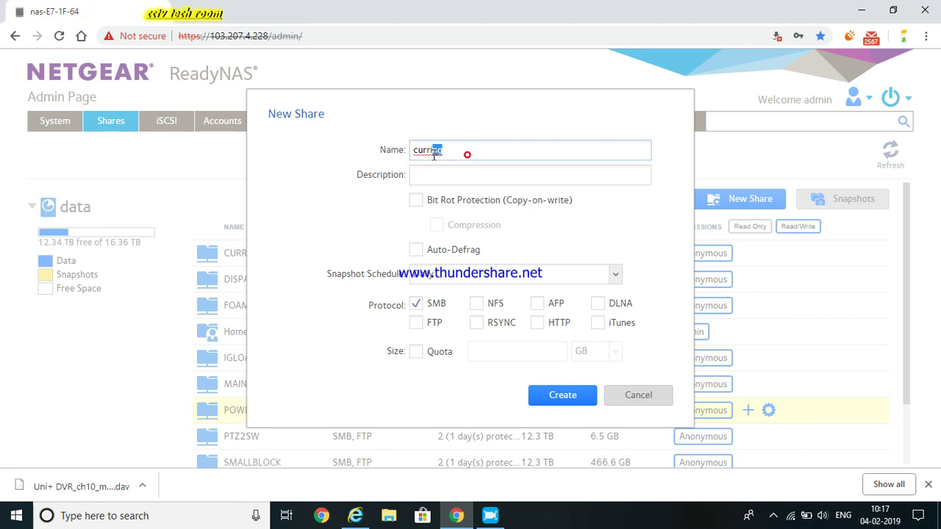
click(465, 157)
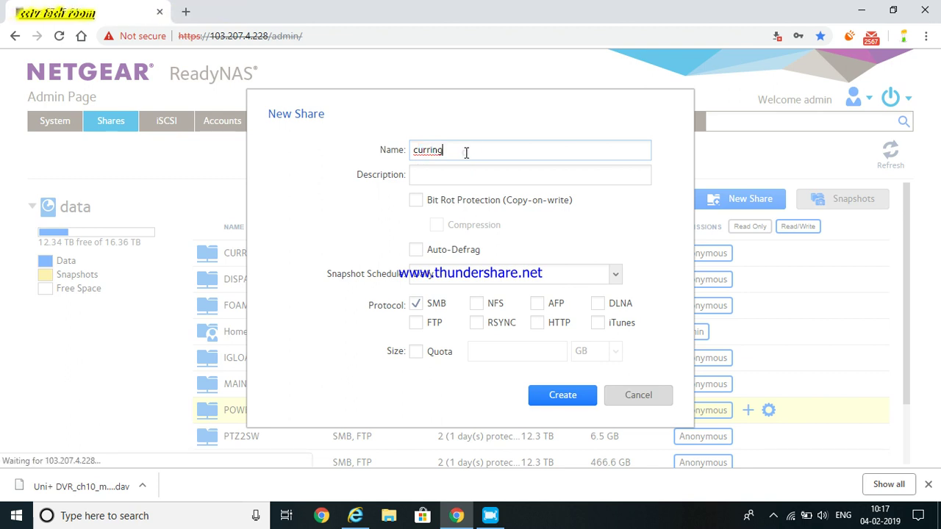
Set the new share's snapshot schedule to Never and its only protocol to FTP, and cancel its creation
click(434, 278)
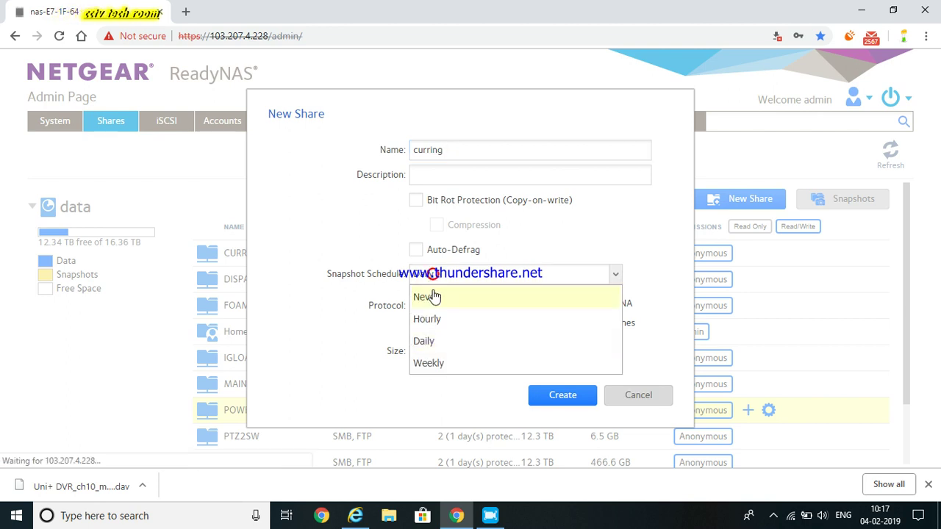
click(434, 297)
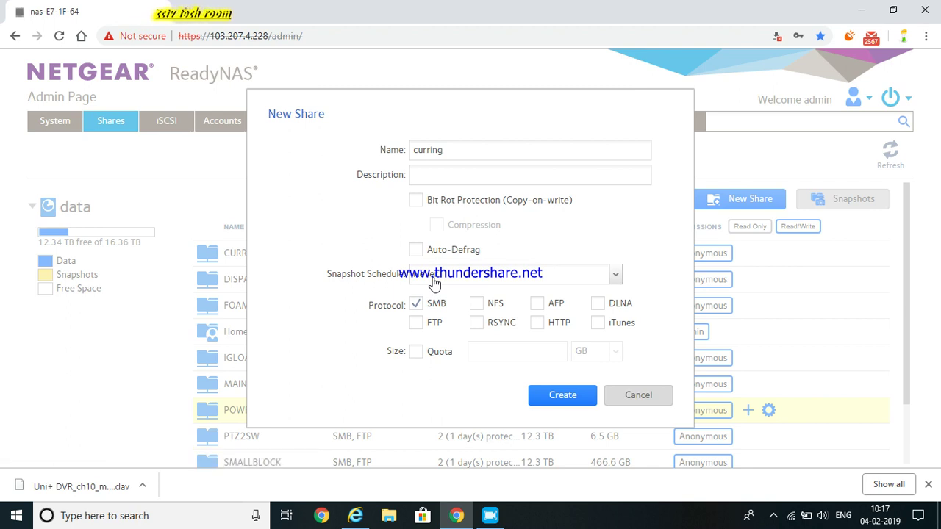
click(416, 326)
click(416, 304)
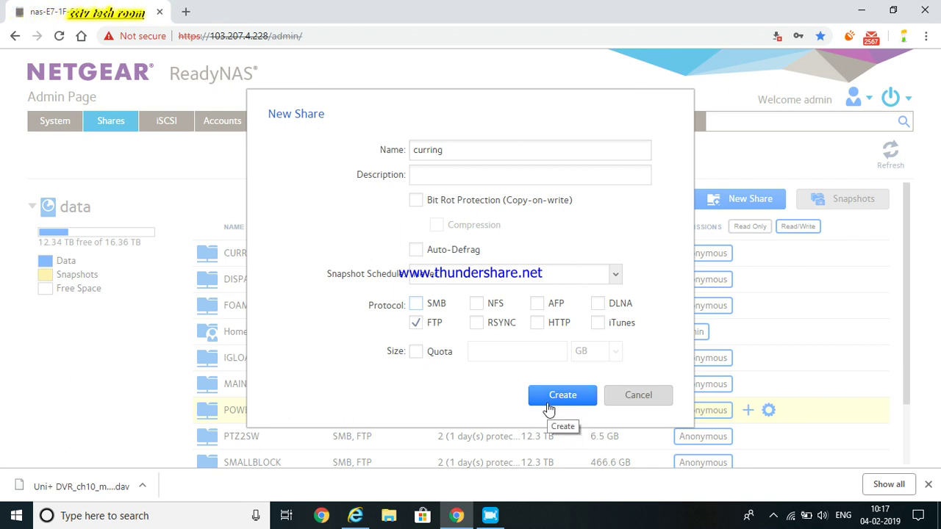
click(639, 403)
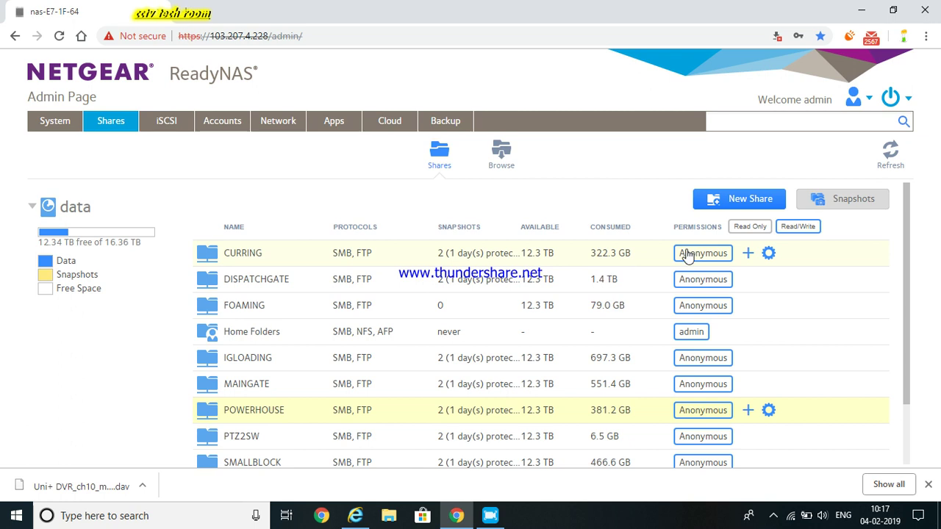
Bring up the delete confirmation for the CURRING share and cancel it without destroying the folder
click(768, 254)
click(791, 329)
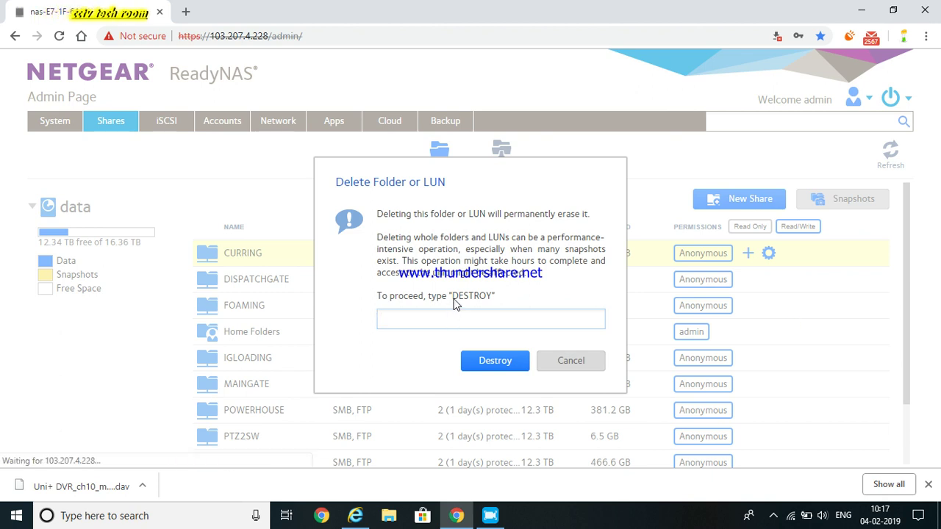
click(465, 326)
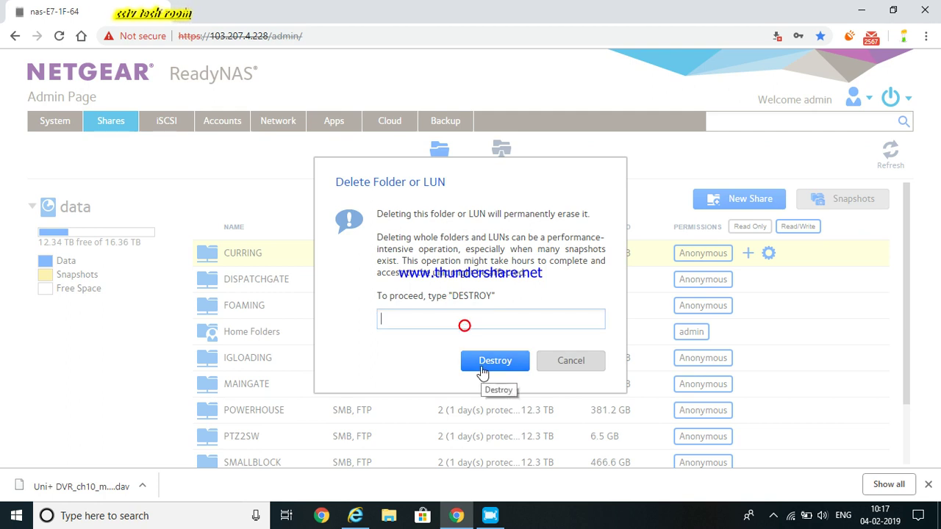
click(560, 364)
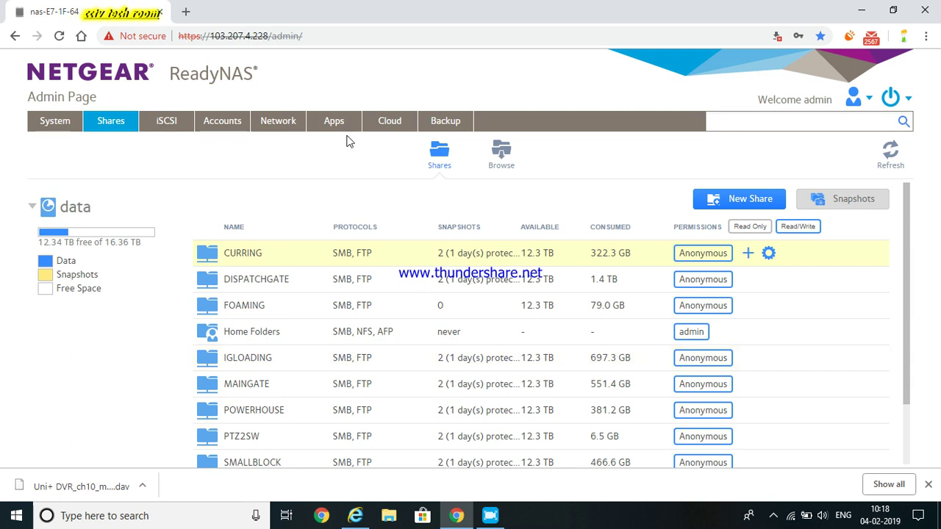
click(281, 128)
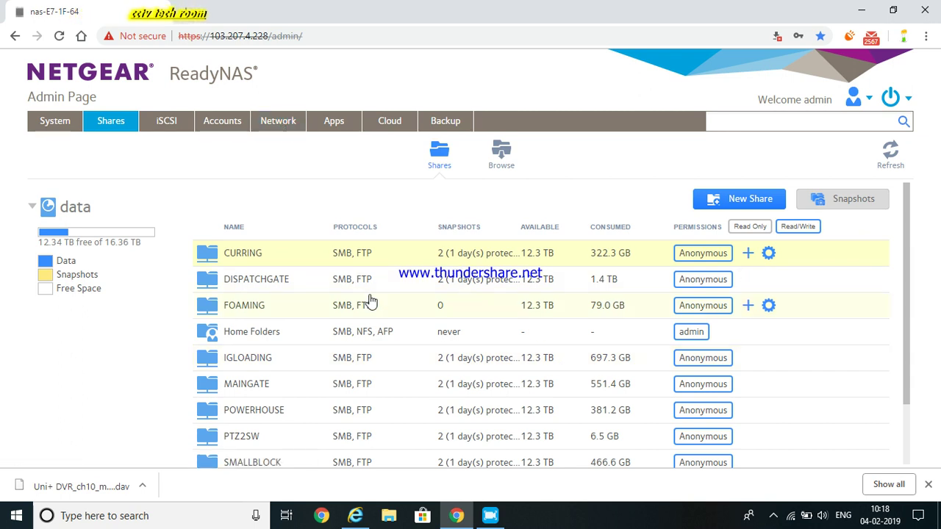
Switch to the CP Plus DVR setup in Internet Explorer and review the FTP port, username, password and remote directory fields
click(355, 515)
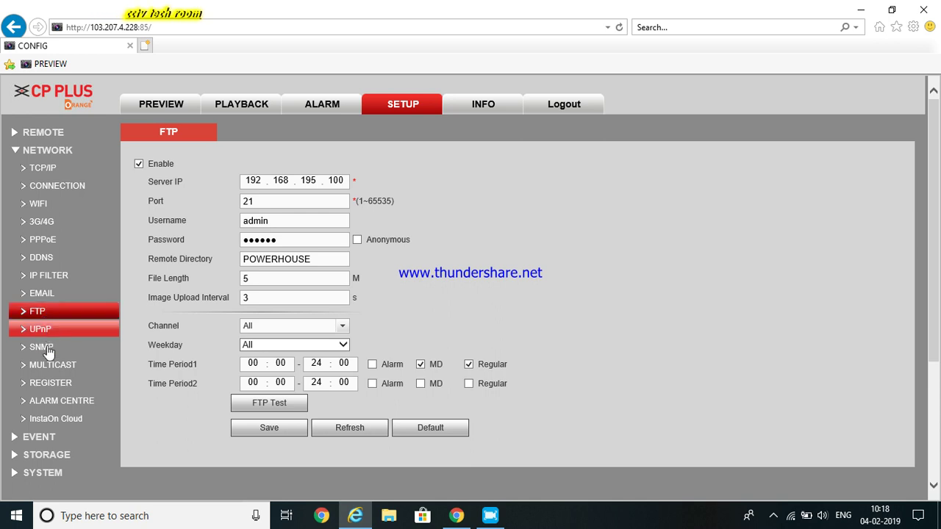
click(44, 453)
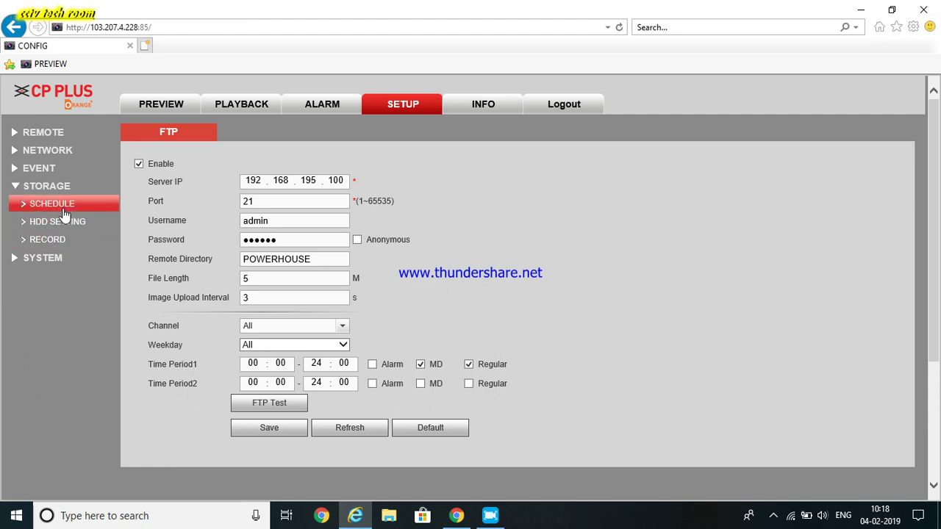
click(61, 152)
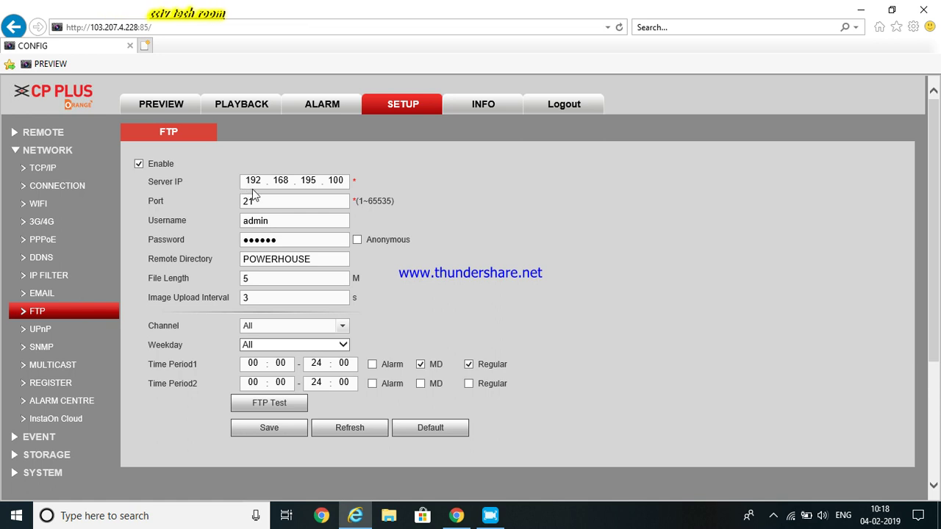
click(258, 200)
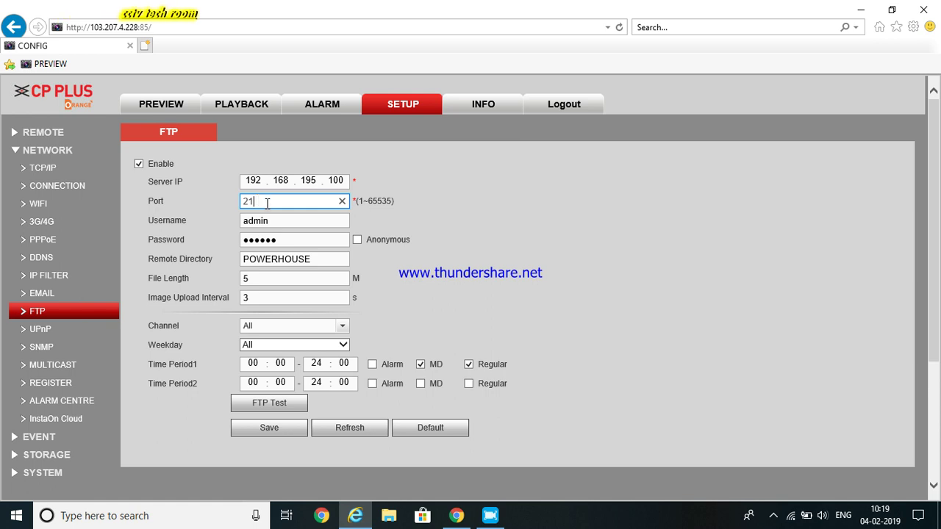
click(266, 202)
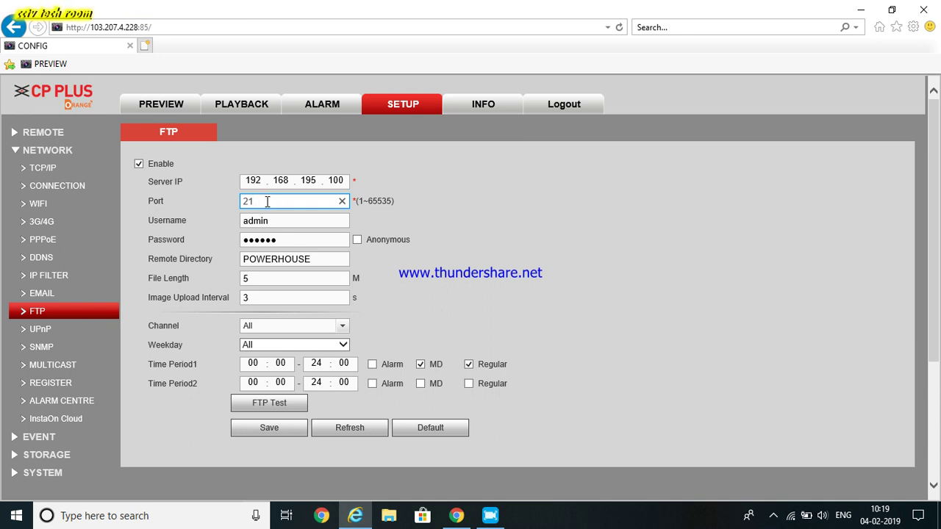
click(268, 219)
click(280, 238)
click(280, 238)
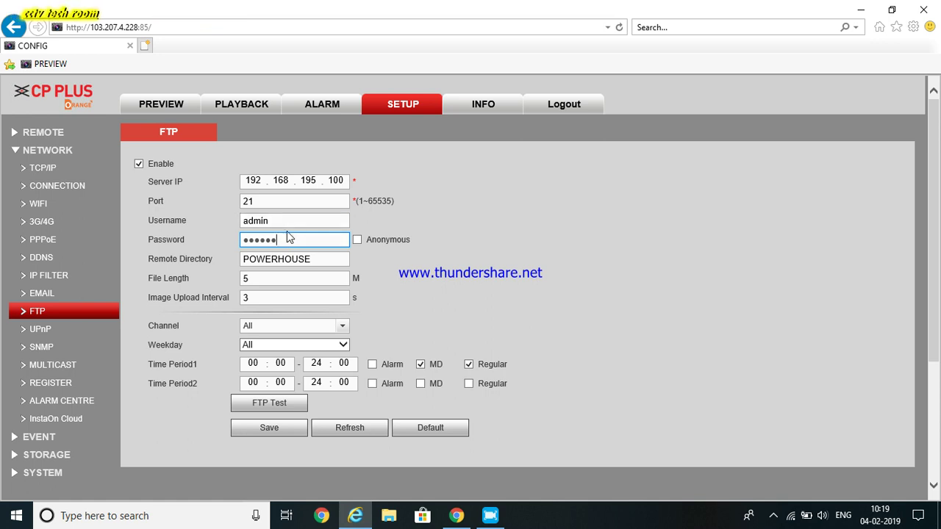
double_click(317, 257)
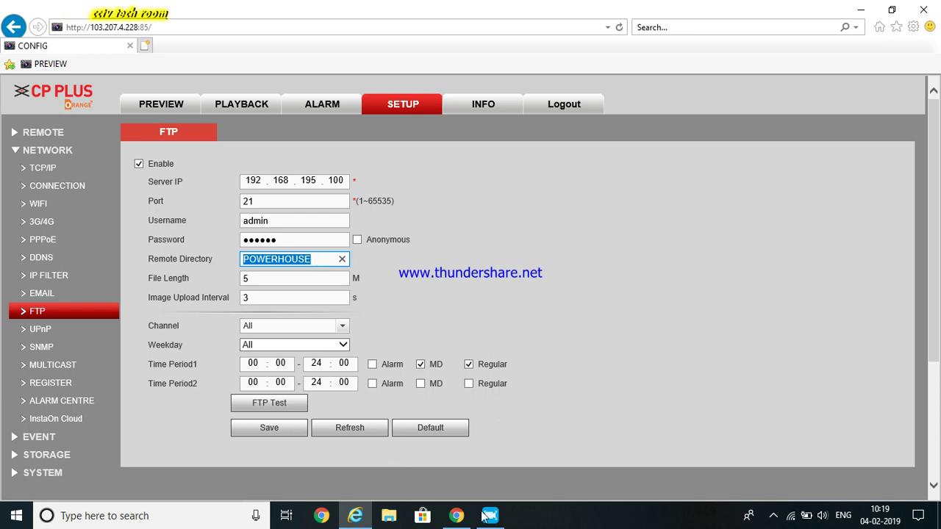
Switch back to ReadyNAS in Chrome and check the share name in the POWERHOUSE share's settings
click(456, 515)
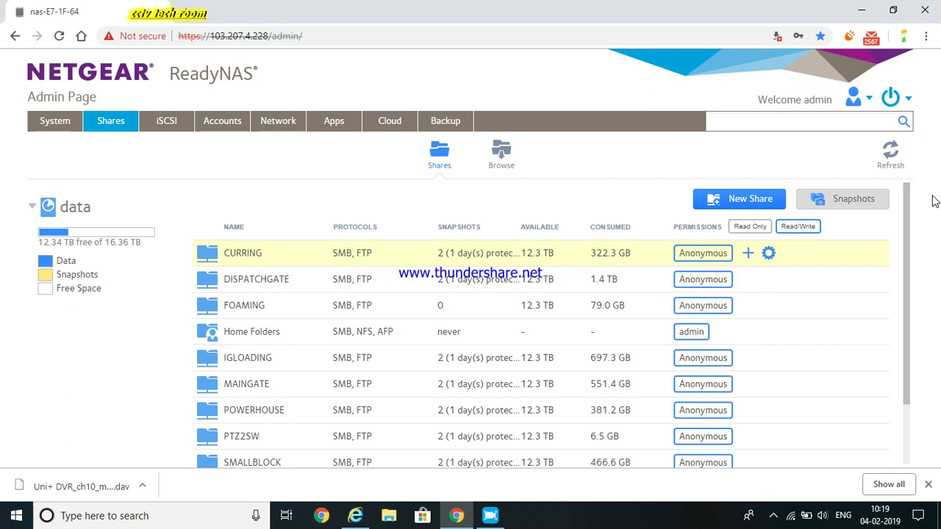
drag(909, 211, 915, 264)
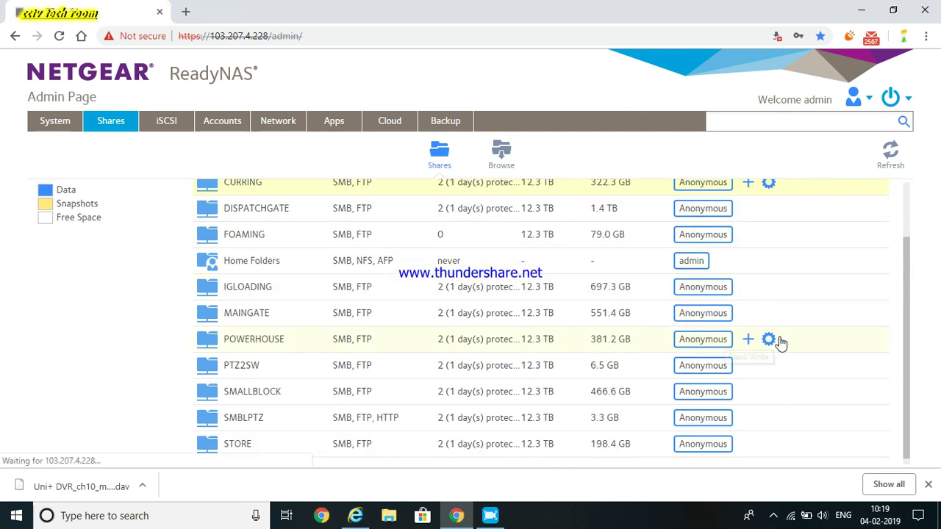
click(770, 340)
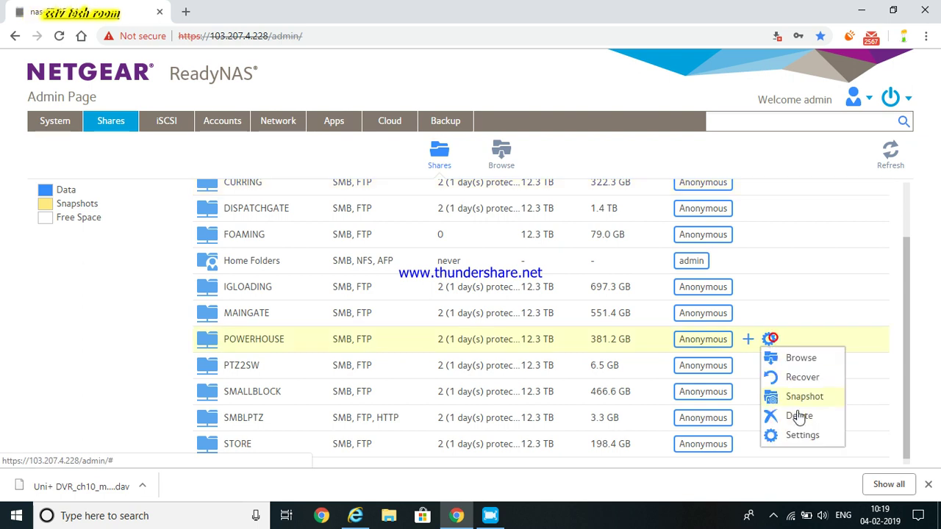
click(798, 436)
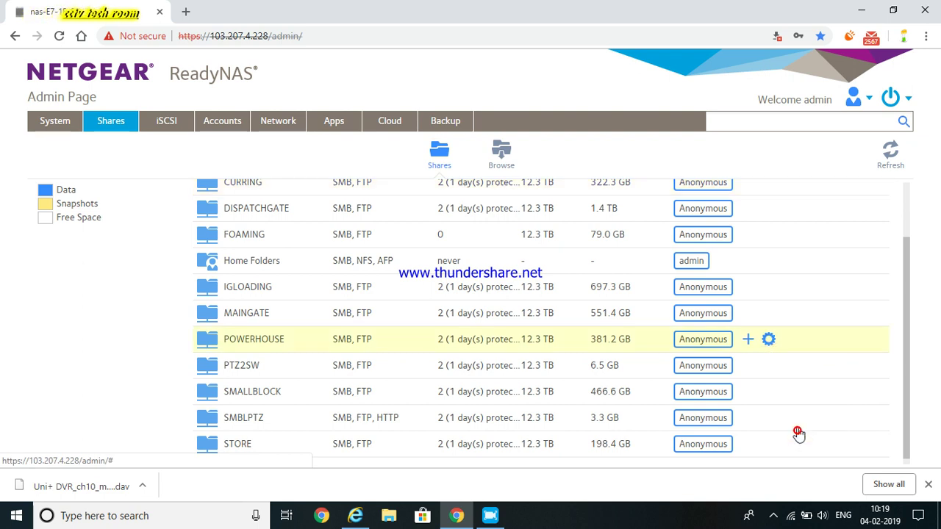
click(471, 141)
click(474, 140)
double_click(473, 140)
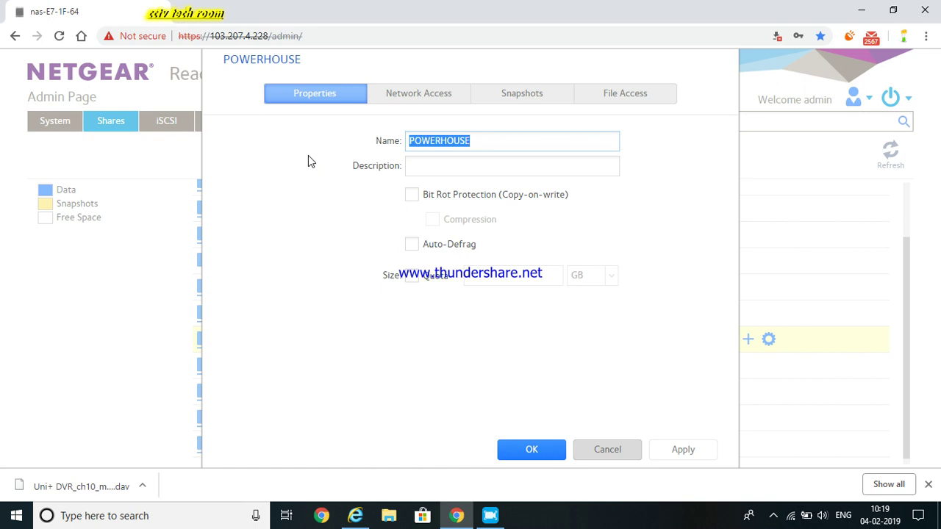
Return to the CP Plus DVR page in Internet Explorer and review the FTP remote directory, file length and image upload interval
click(357, 515)
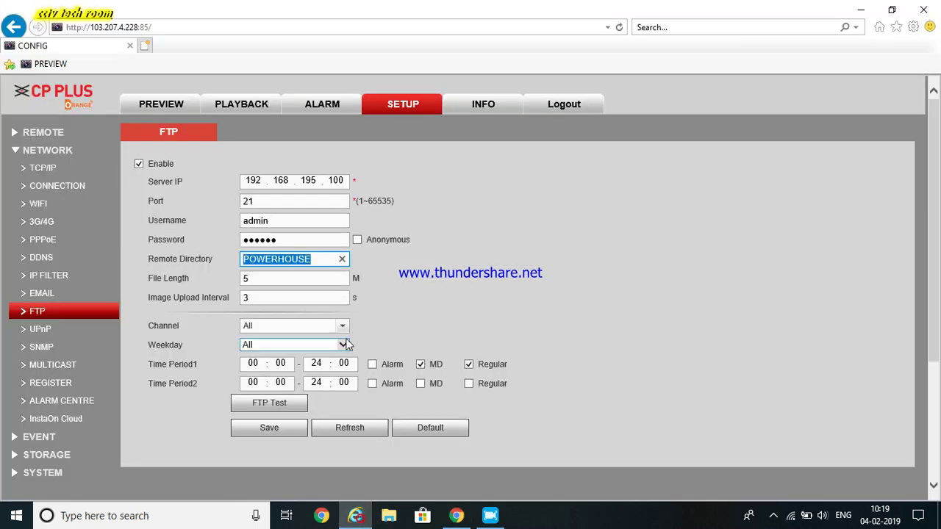
click(324, 257)
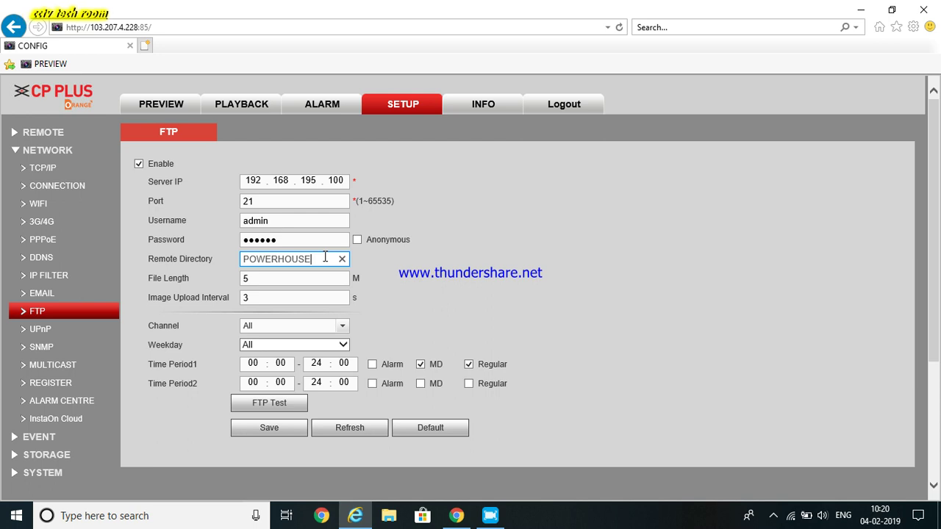
click(311, 276)
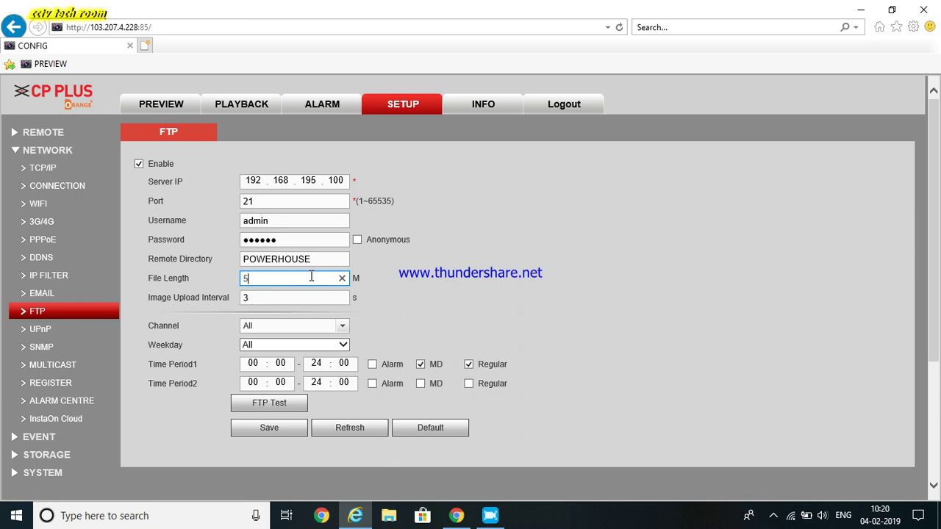
click(296, 299)
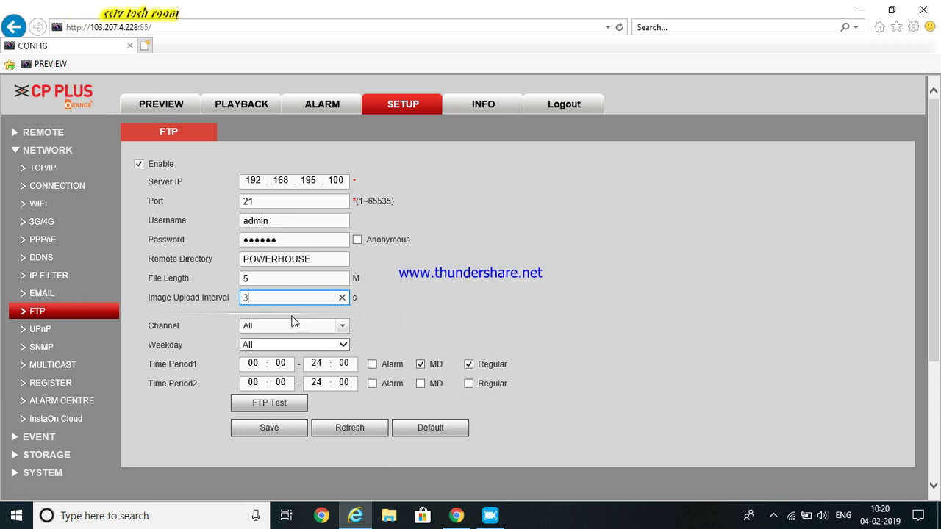
Set the FTP upload channel to All and the weekday to Saturday, keeping MD enabled for Time Period1
click(292, 326)
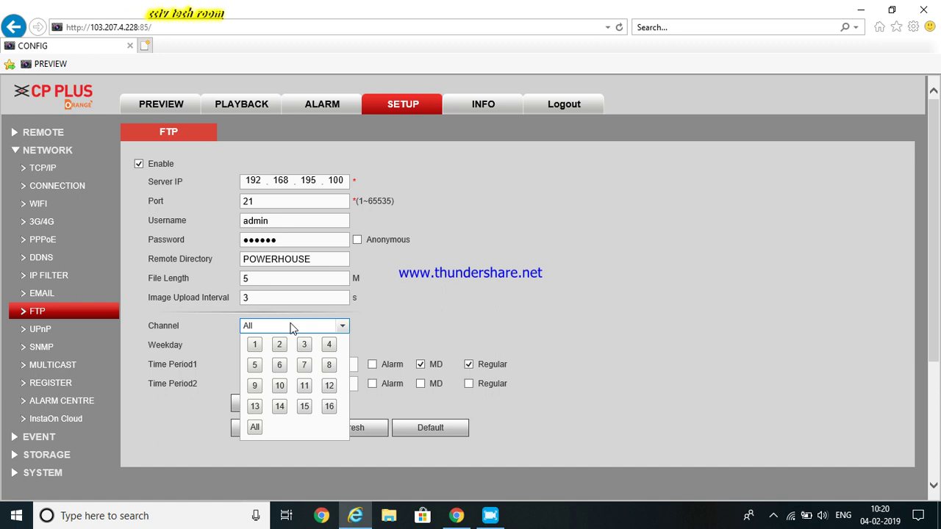
click(256, 410)
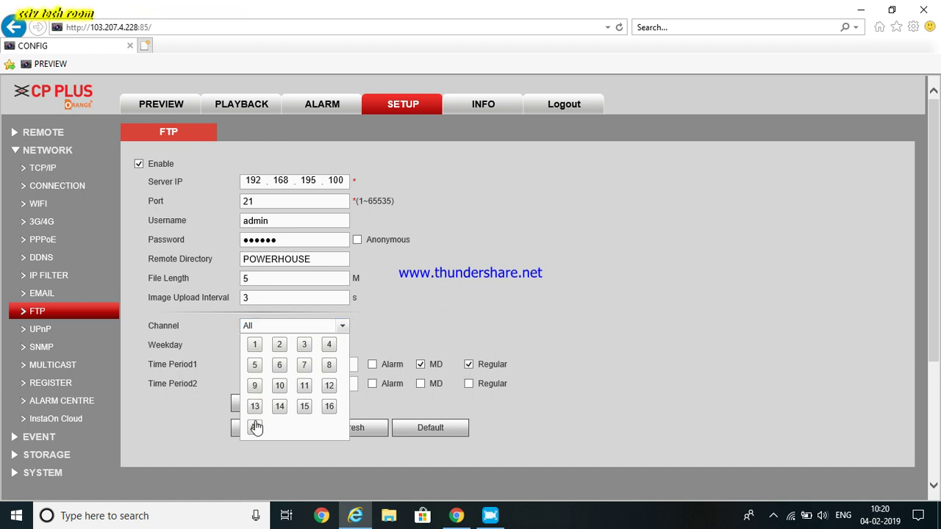
click(255, 425)
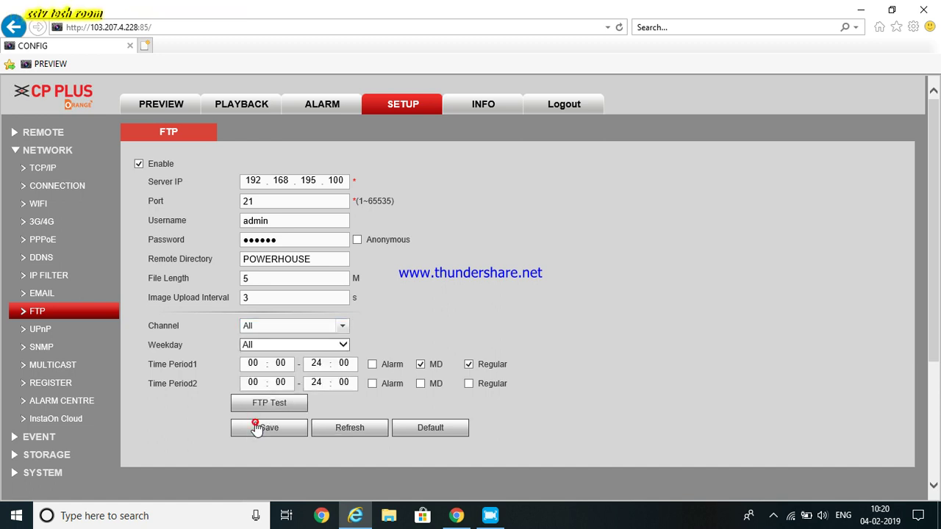
click(306, 344)
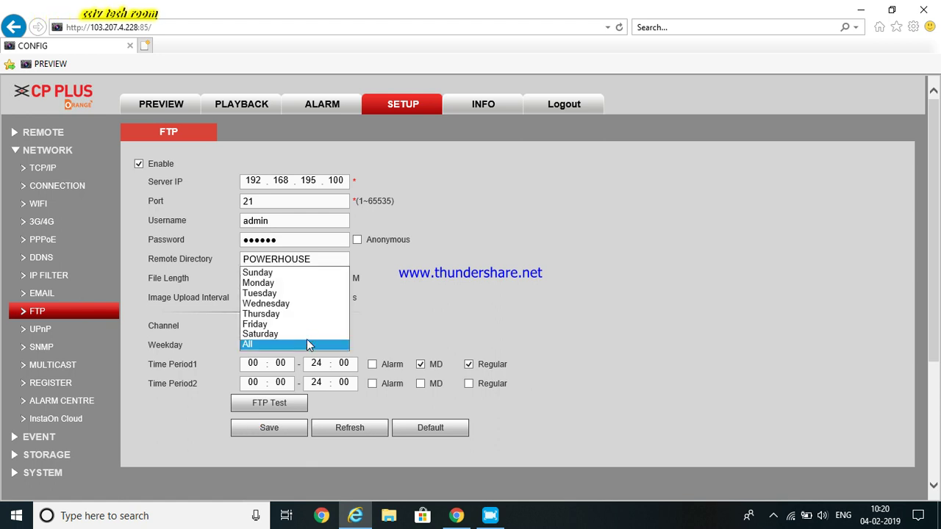
click(307, 337)
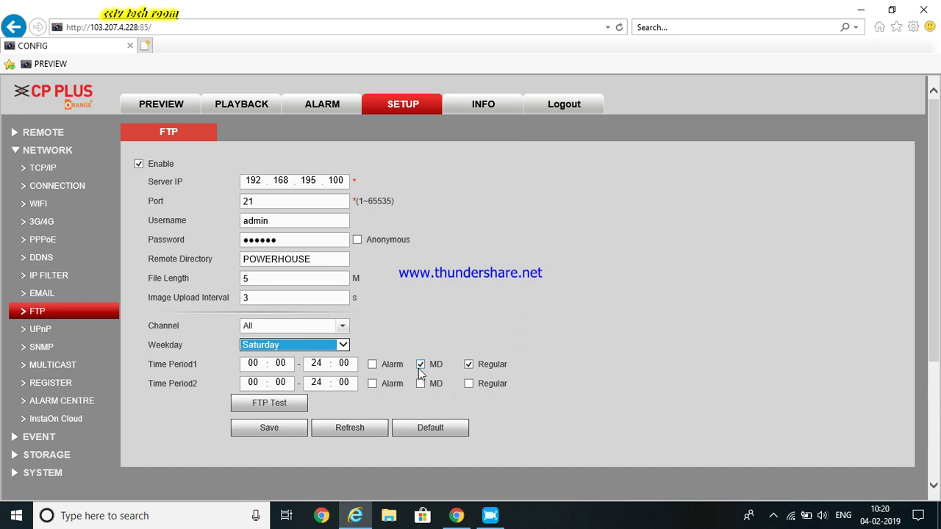
click(419, 365)
click(421, 365)
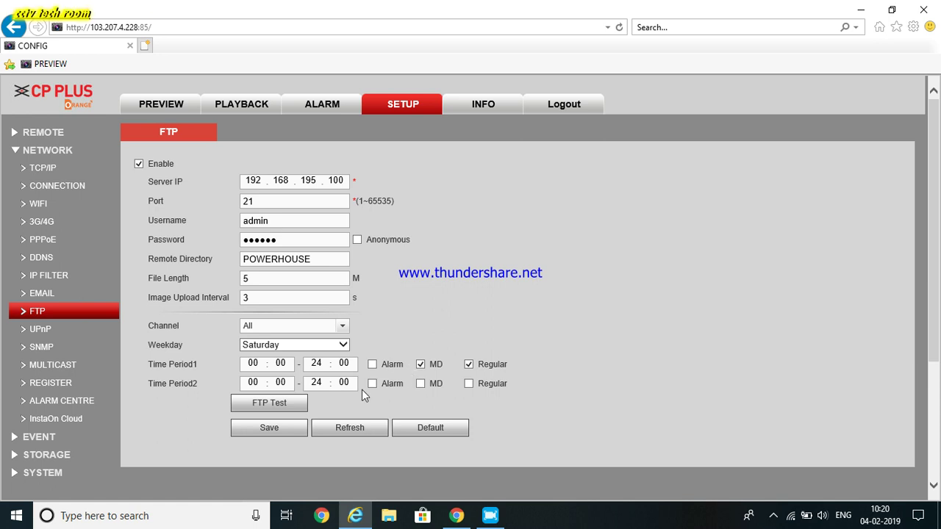
Save the DVR's FTP settings and run the FTP connection test
click(292, 432)
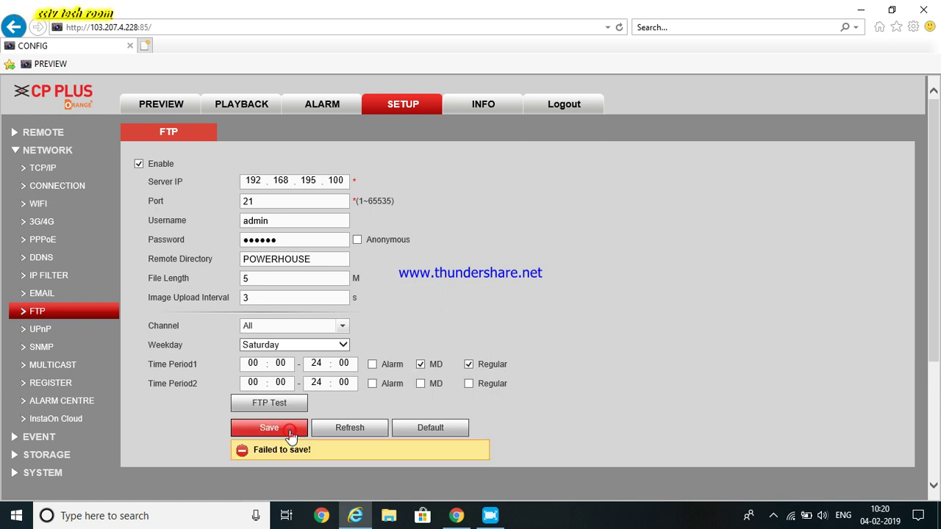
click(291, 433)
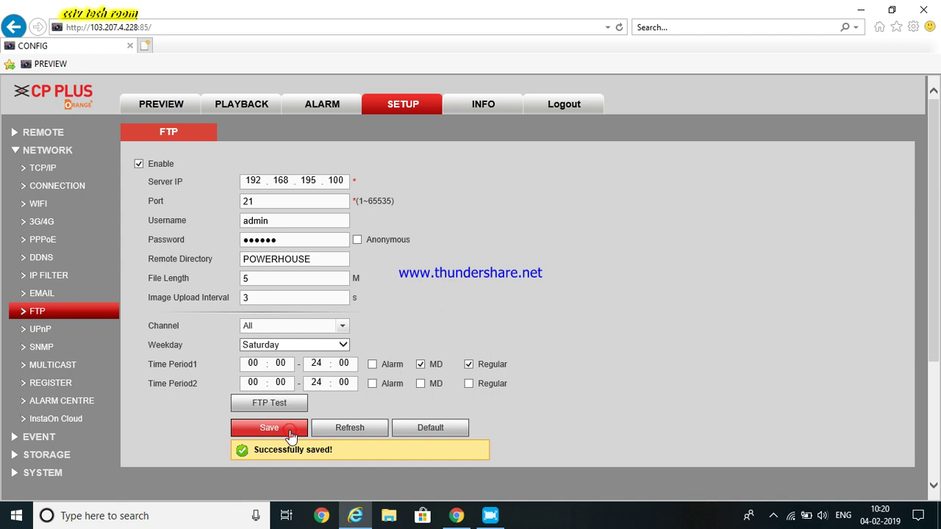
click(286, 434)
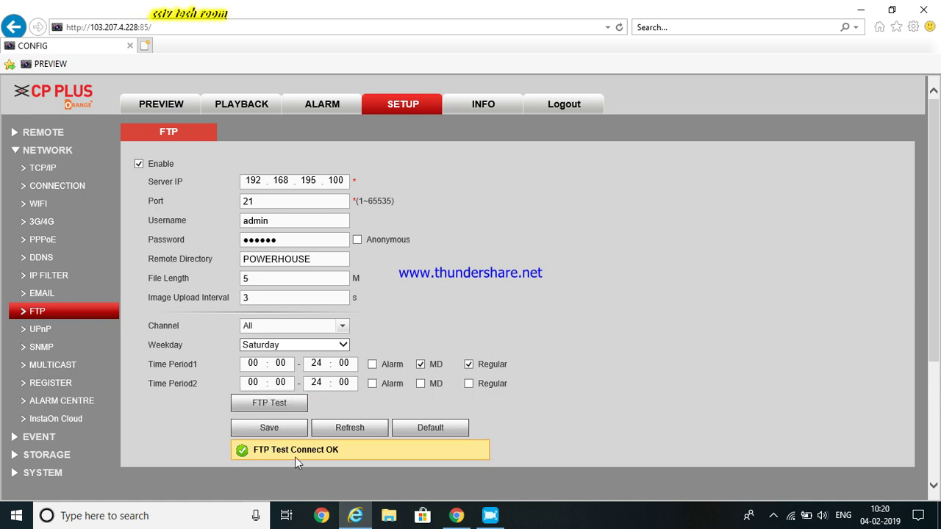
click(282, 401)
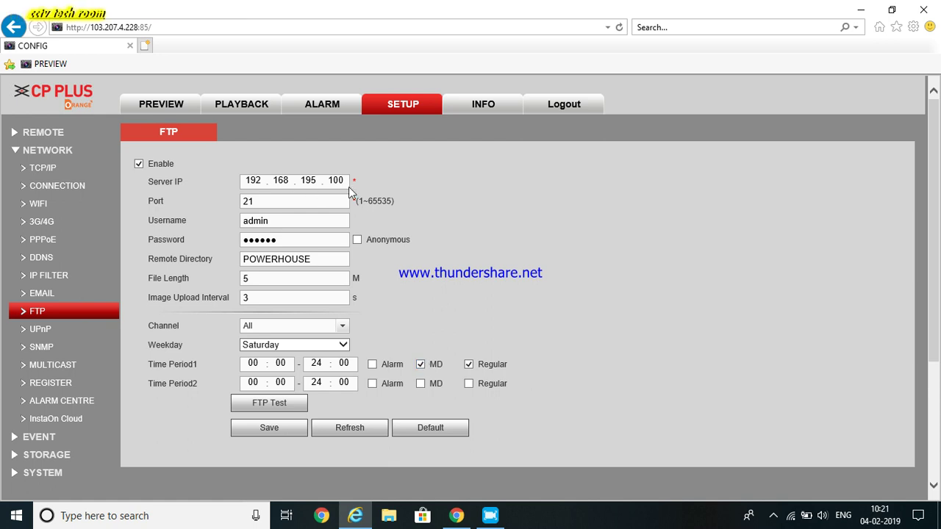
Review the FTP port, password and file length fields, and repeat the FTP connection test
click(298, 201)
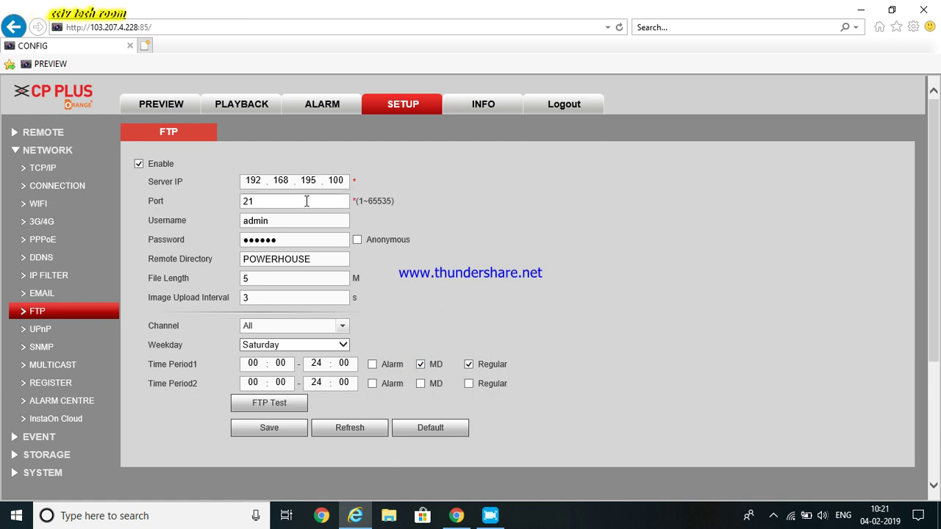
click(298, 239)
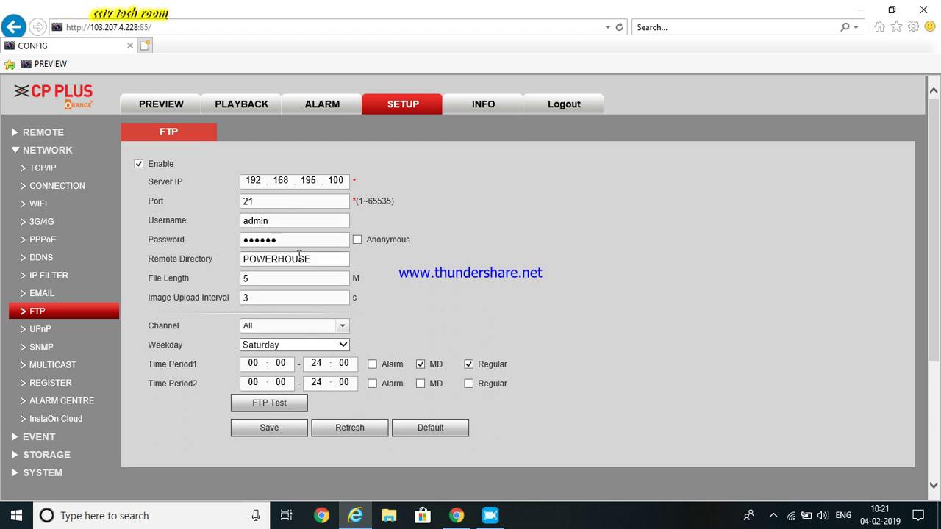
click(286, 278)
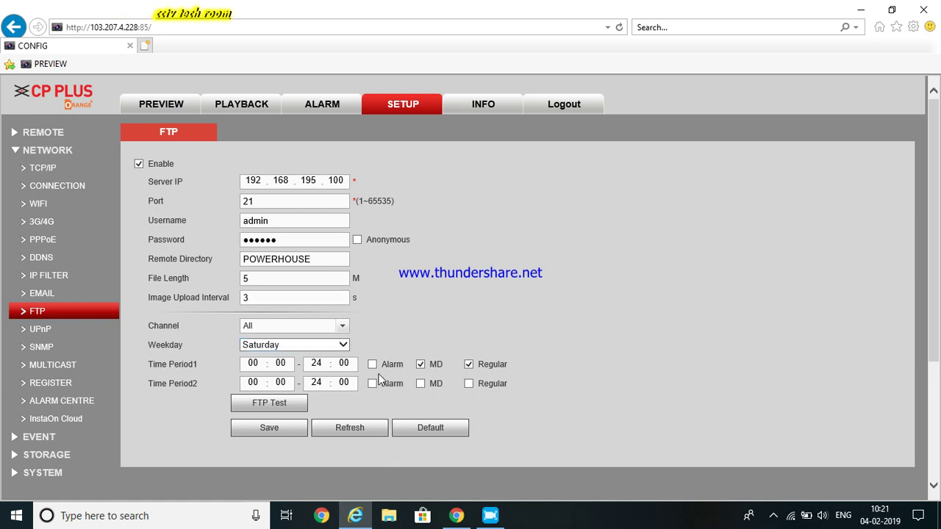
click(286, 404)
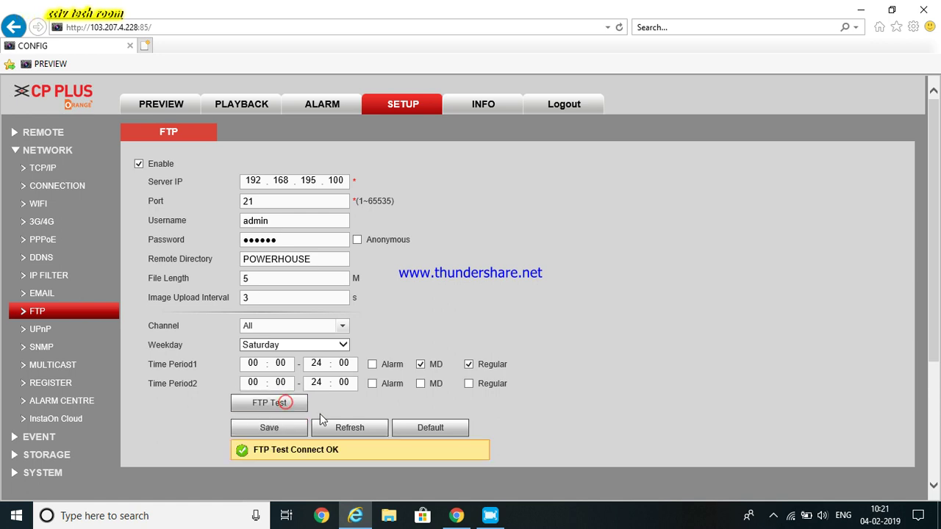
Switch to ReadyNAS in Chrome and browse the contents of the POWERHOUSE share
click(455, 516)
click(622, 449)
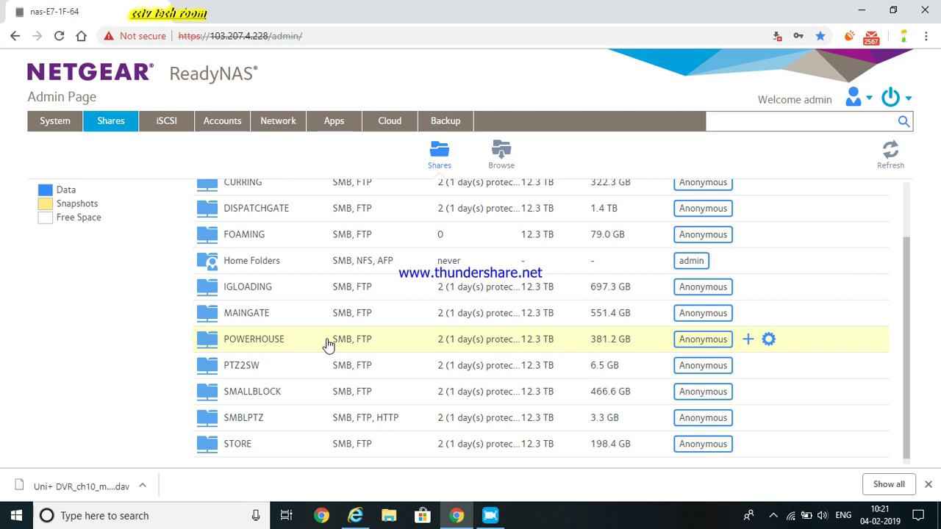
click(266, 340)
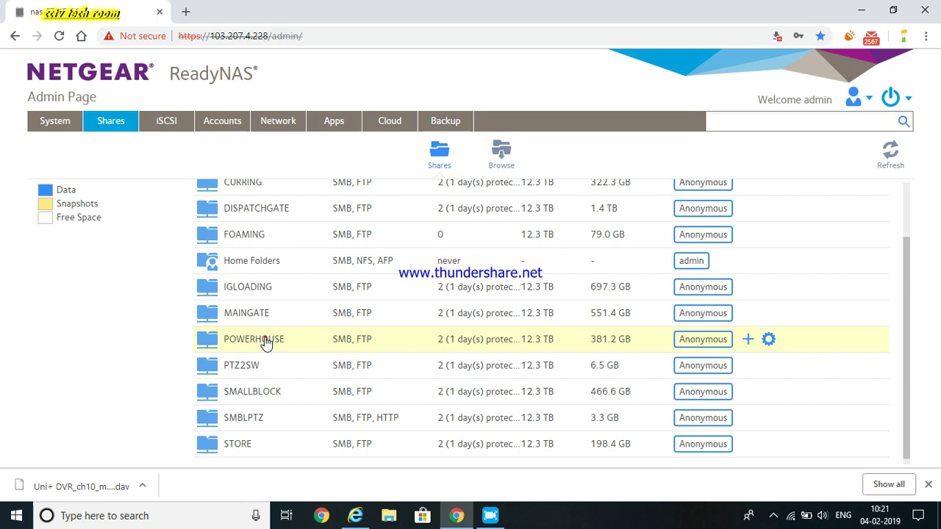
click(209, 340)
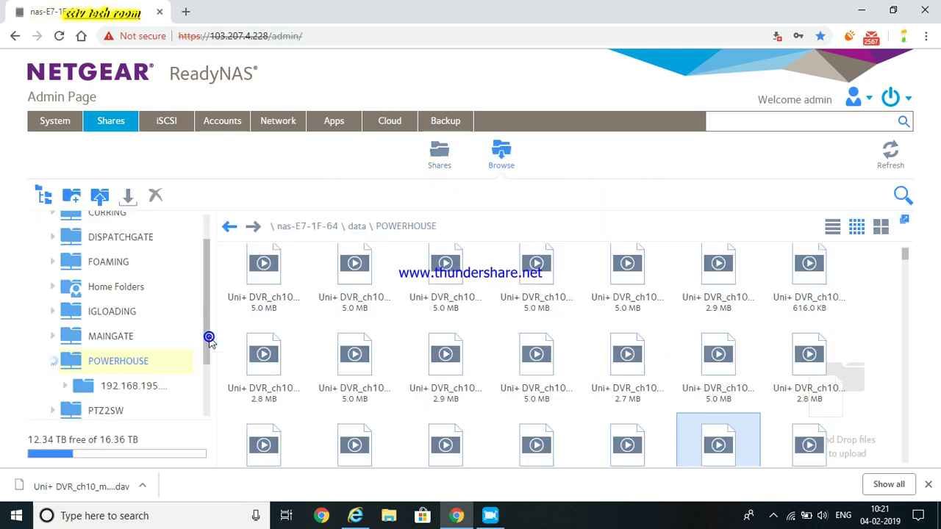
click(265, 336)
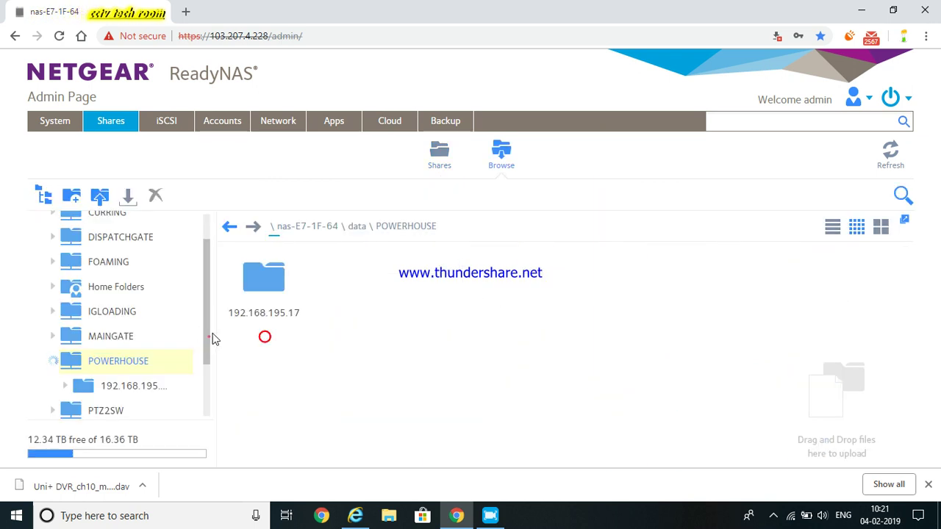
Try to open the 192.168.195.17 folder in the POWERHOUSE share, choosing to wait for the unresponsive page
click(268, 287)
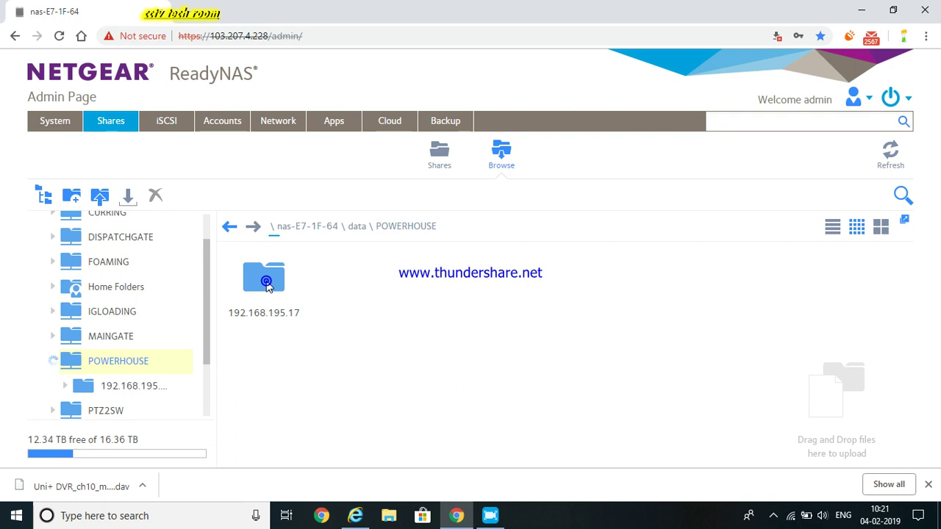
click(268, 287)
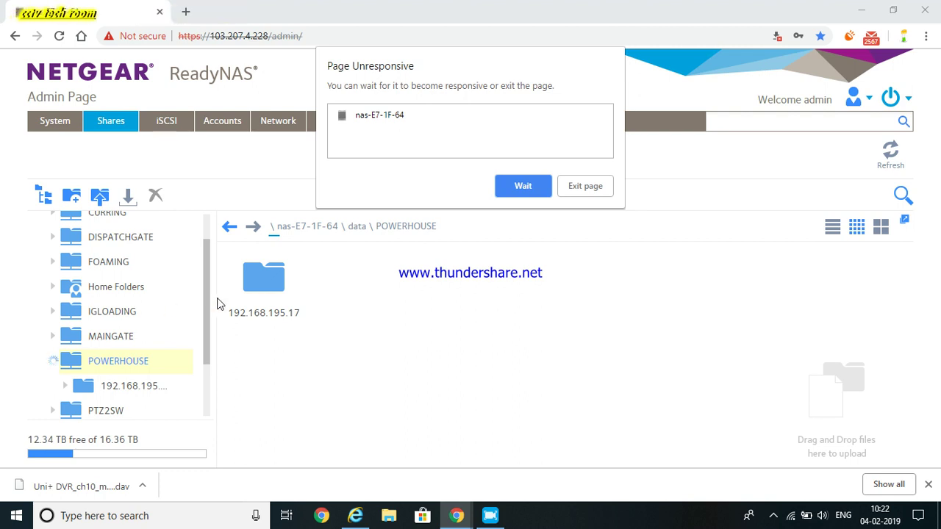
click(543, 189)
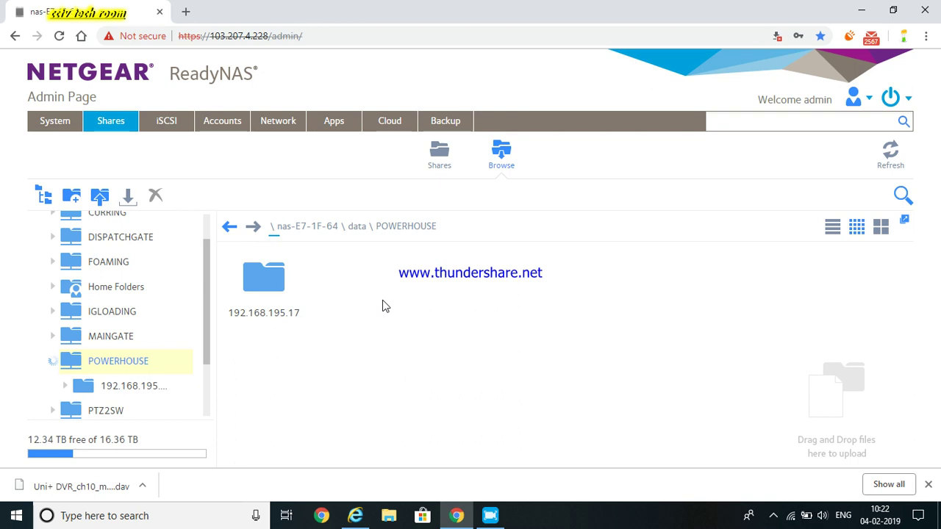
Check the CP Plus page in Internet Explorer, then return to ReadyNAS in Chrome and retry opening the 192.168.195.17 folder, waiting for the page
click(357, 516)
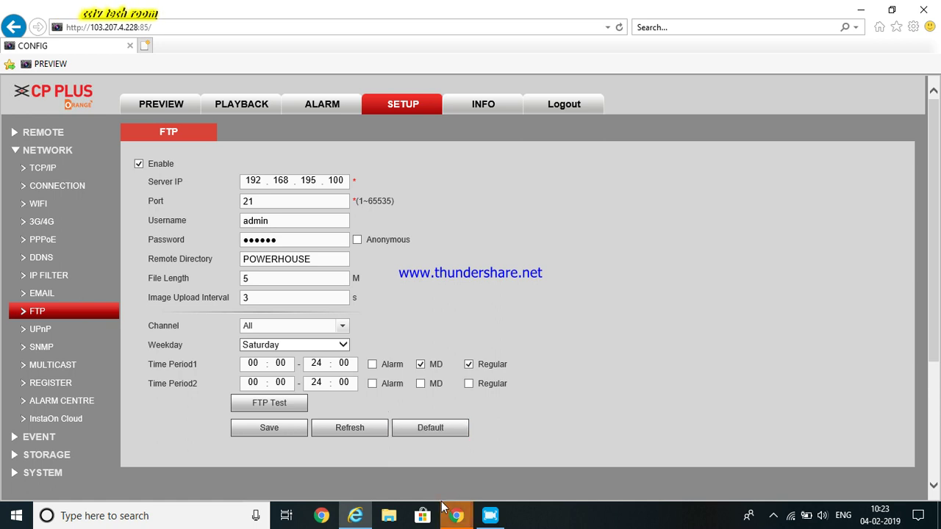
mouse_move(454, 515)
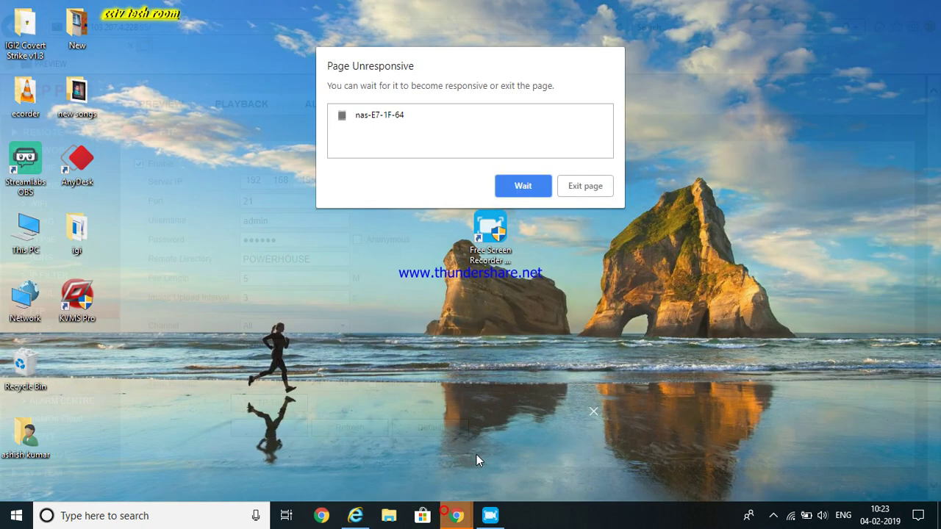
click(477, 454)
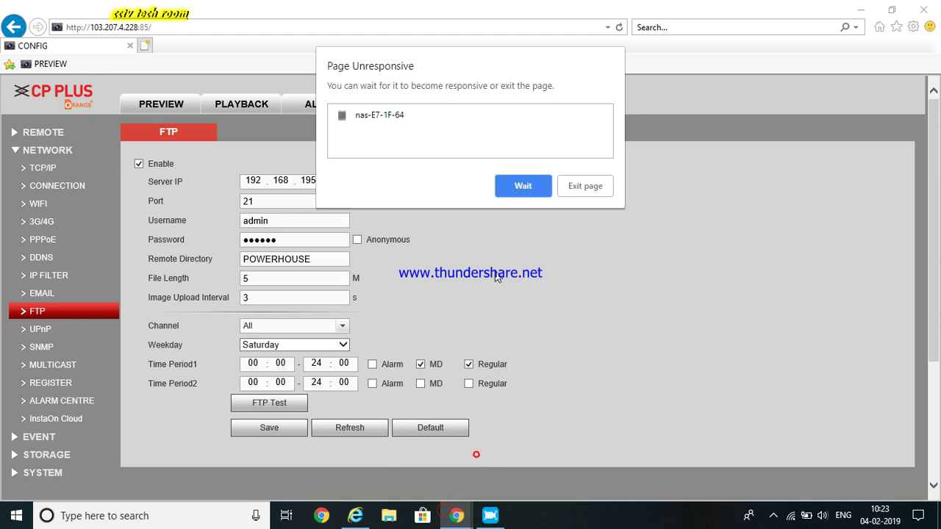
click(534, 179)
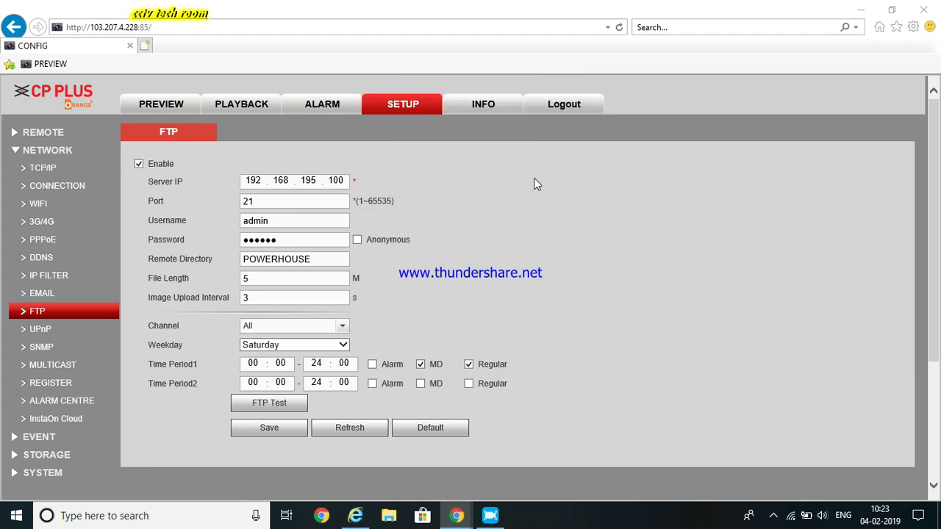
click(457, 515)
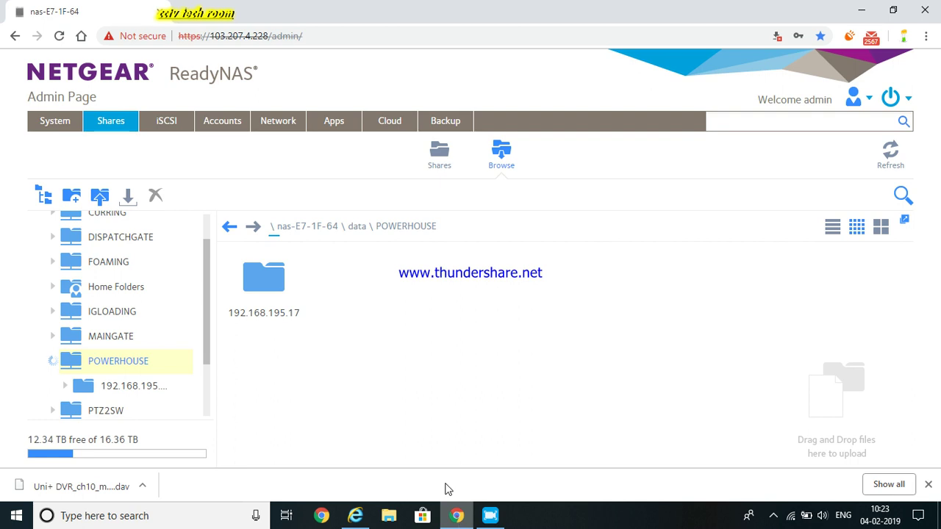
double_click(269, 293)
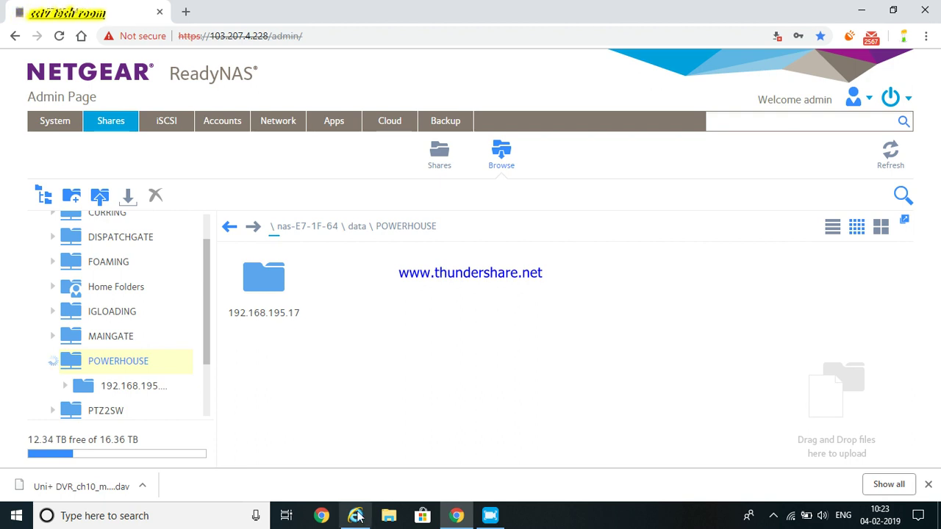
Switch back to the CP Plus DVR in Internet Explorer, check the remote directory field and test the FTP connection
mouse_move(358, 516)
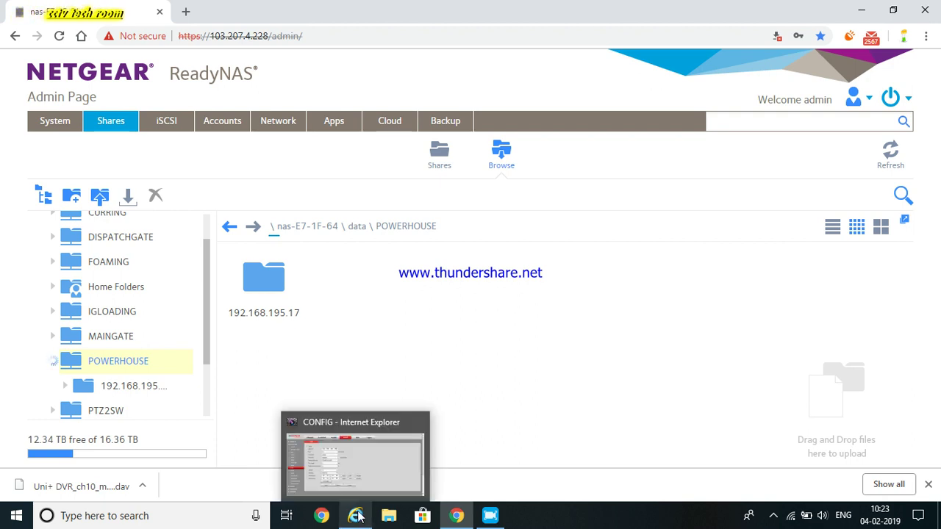
click(360, 475)
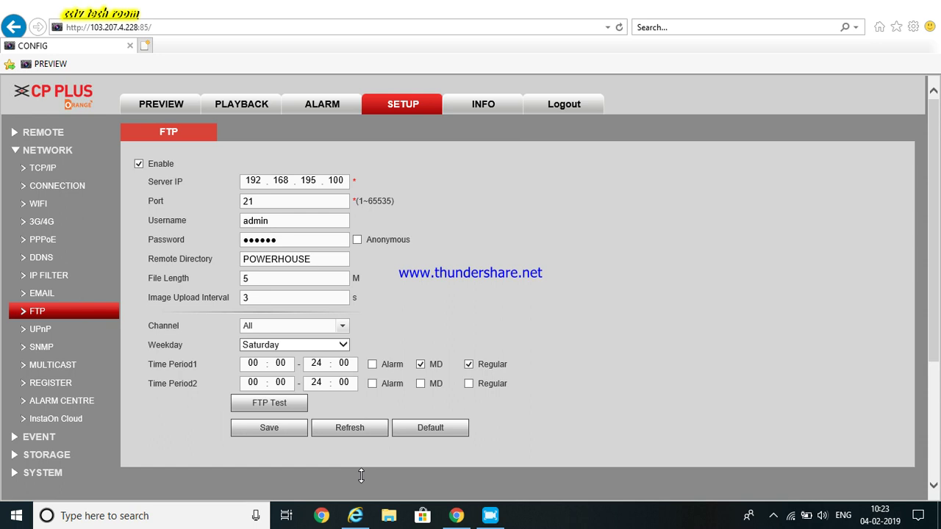
click(314, 262)
click(390, 305)
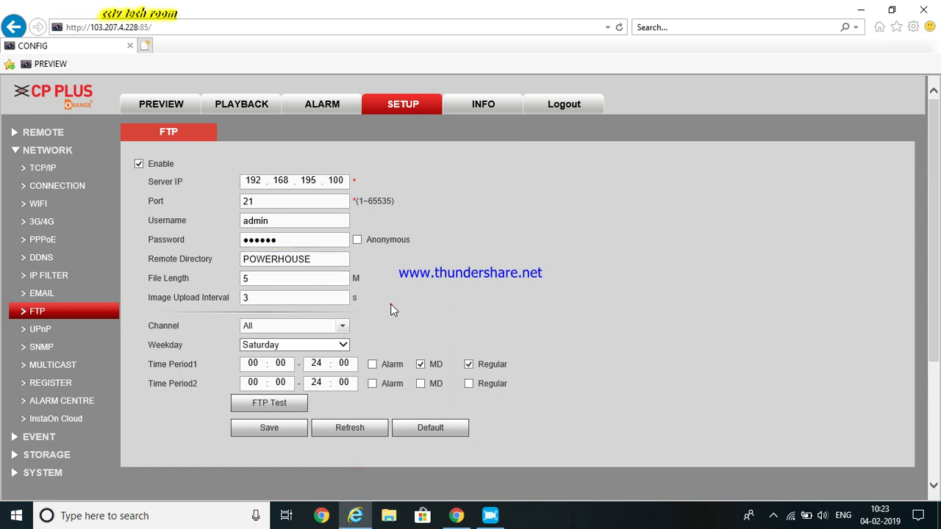
click(288, 413)
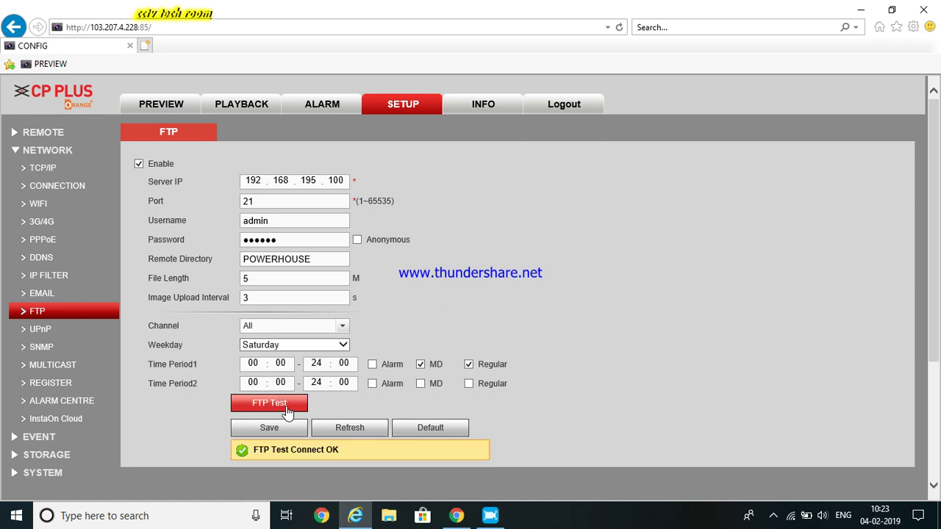